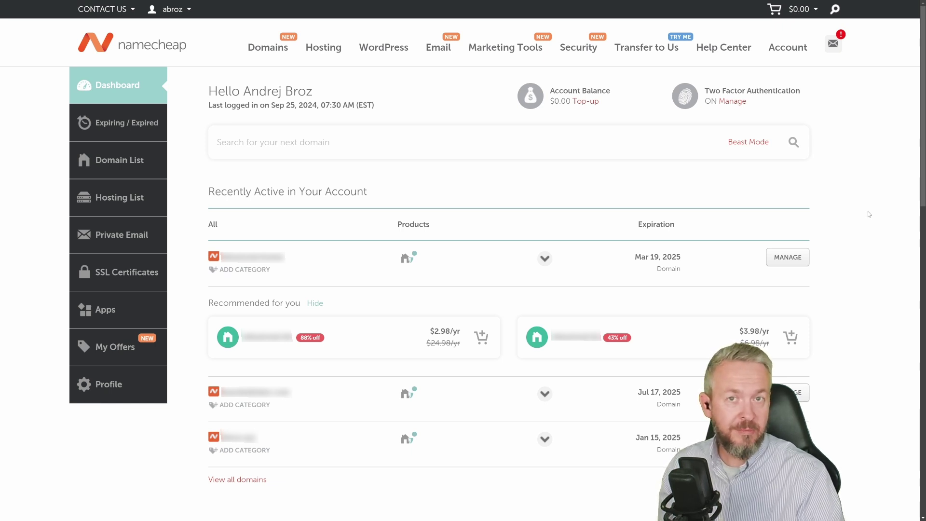
Step: Open the domain's MANAGE page and check the Nameservers dropdown shows Namecheap BasicDNS
scroll(870, 214, down, 10)
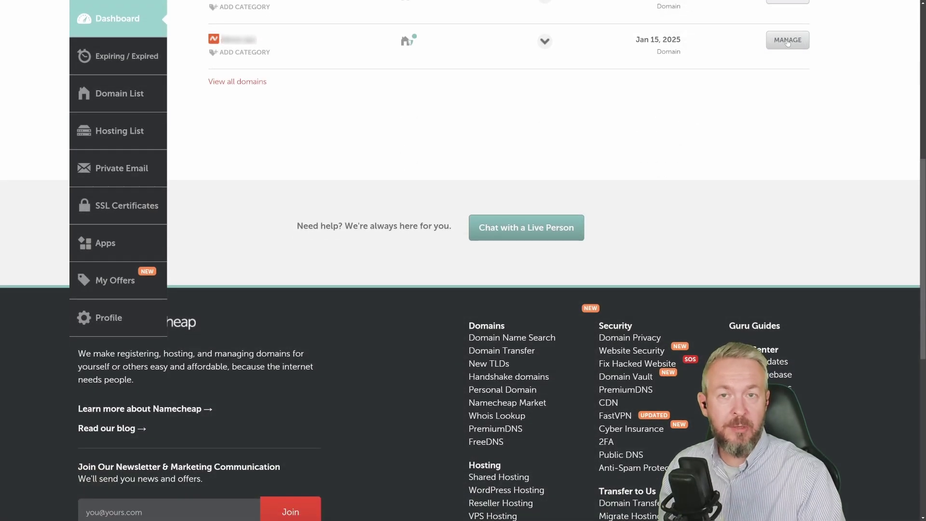
click(788, 41)
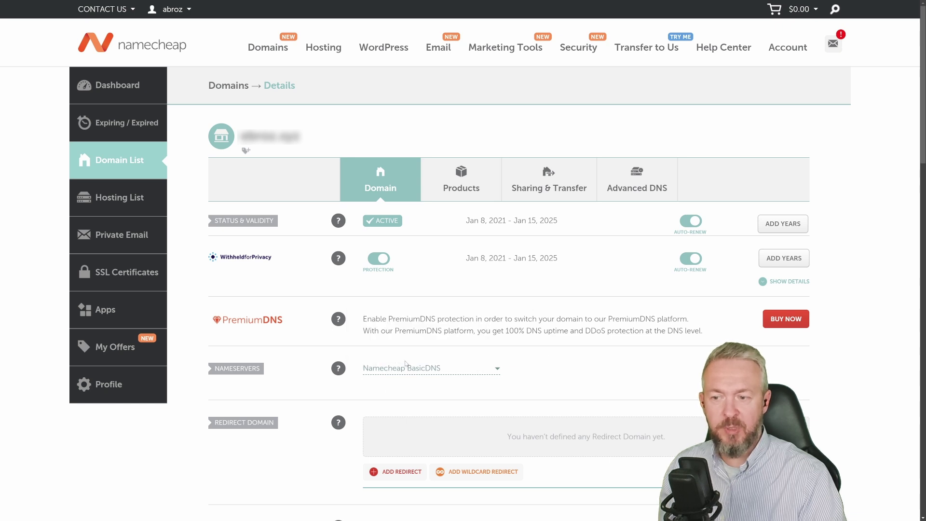
click(498, 366)
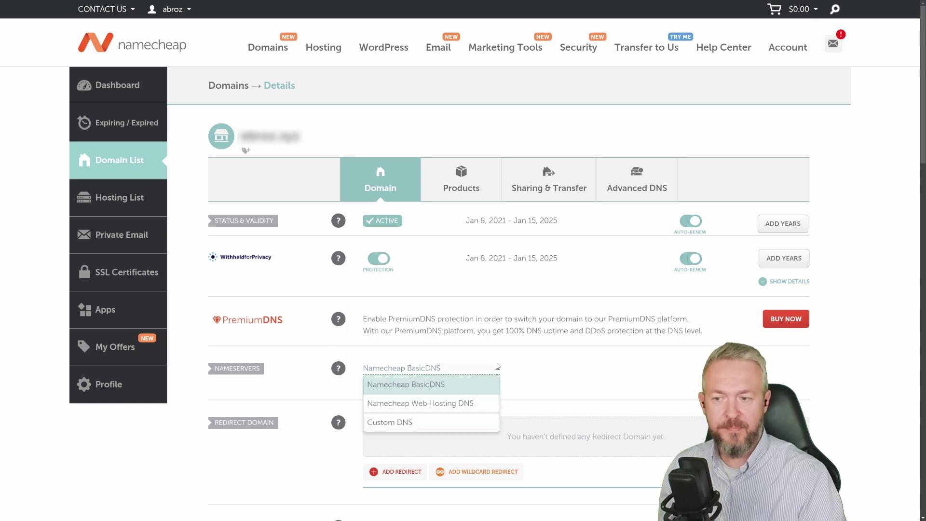
Step: Keep Namecheap BasicDNS nameservers and add an A + Dynamic DNS Record with host @ under Advanced DNS
click(497, 366)
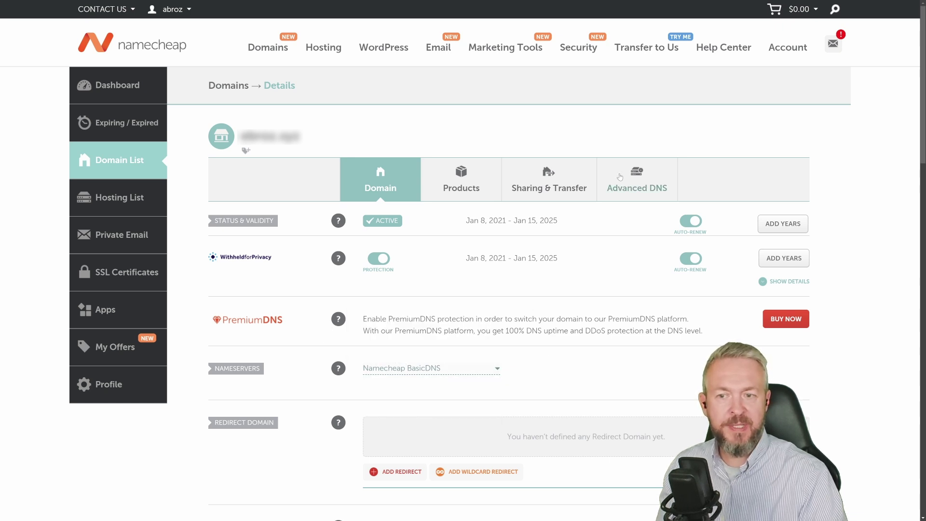
click(620, 177)
scroll(619, 177, down, 5)
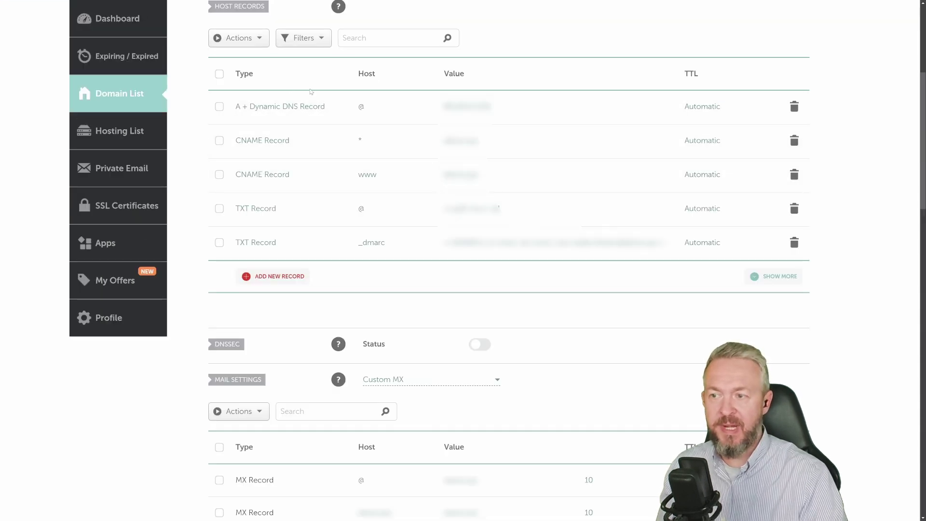
click(247, 279)
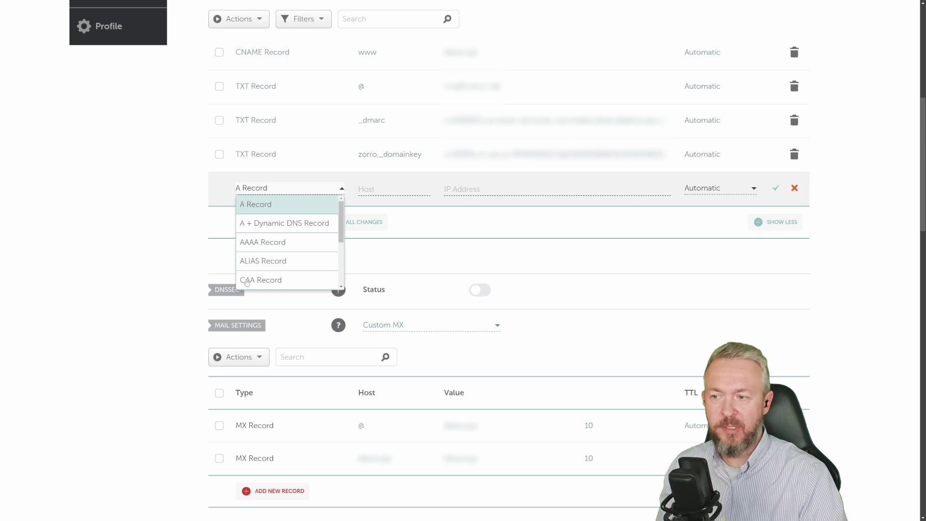
click(267, 225)
scroll(267, 228, up, 2)
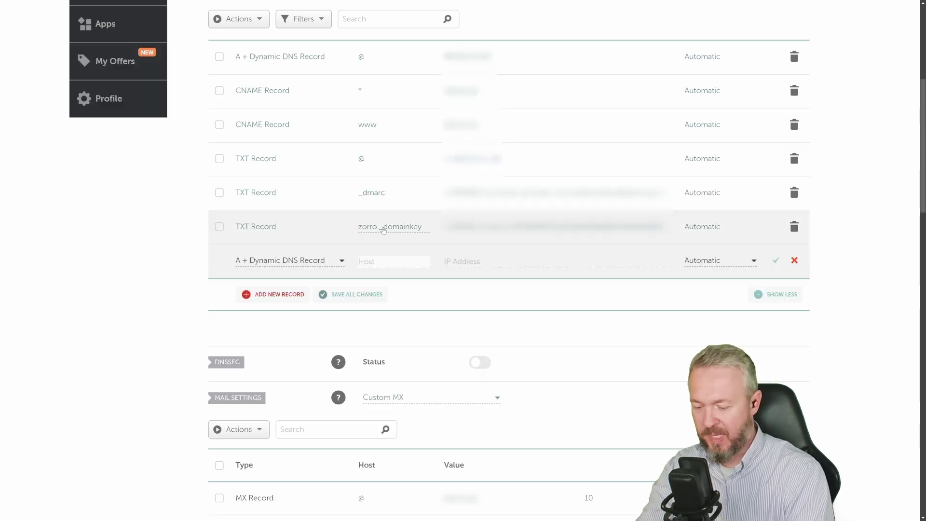
text(@)
key(Tab)
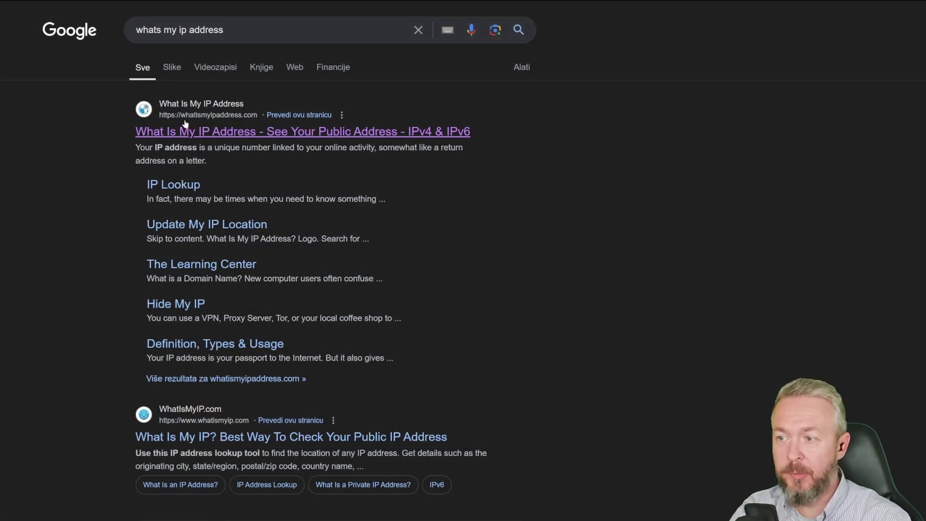
Step: Open whatismyipaddress.com from the search results to get the public IPv4 address
click(252, 136)
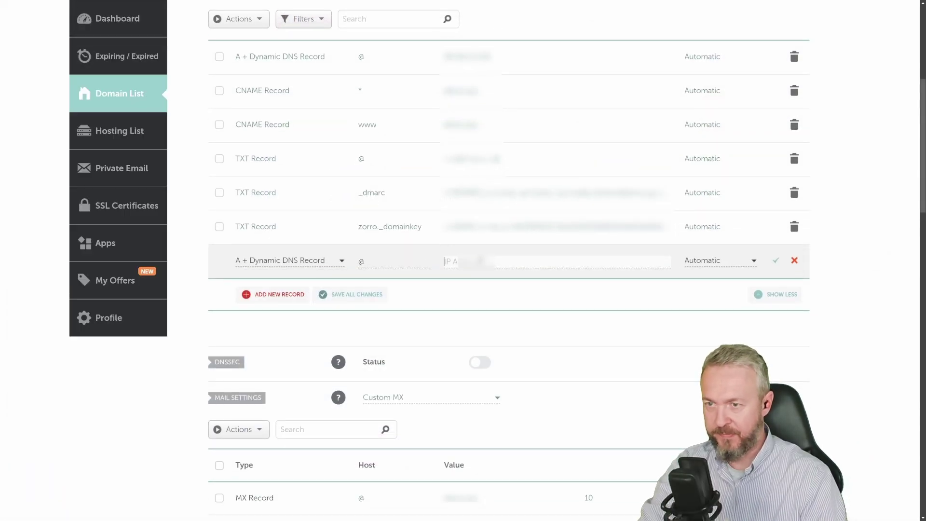
Step: Paste the public IP into the @ record, save it, and select the Dynamic DNS password
key(ctrl+v)
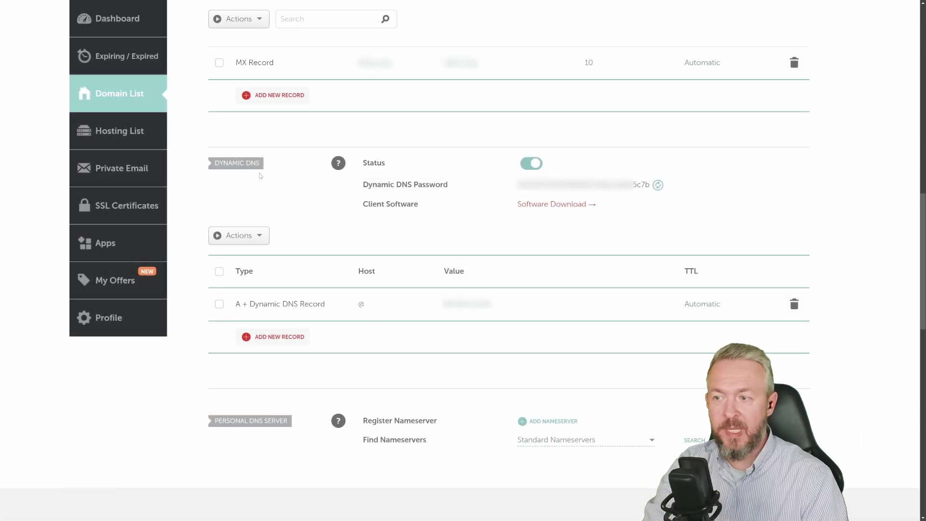
mouse_move(358, 166)
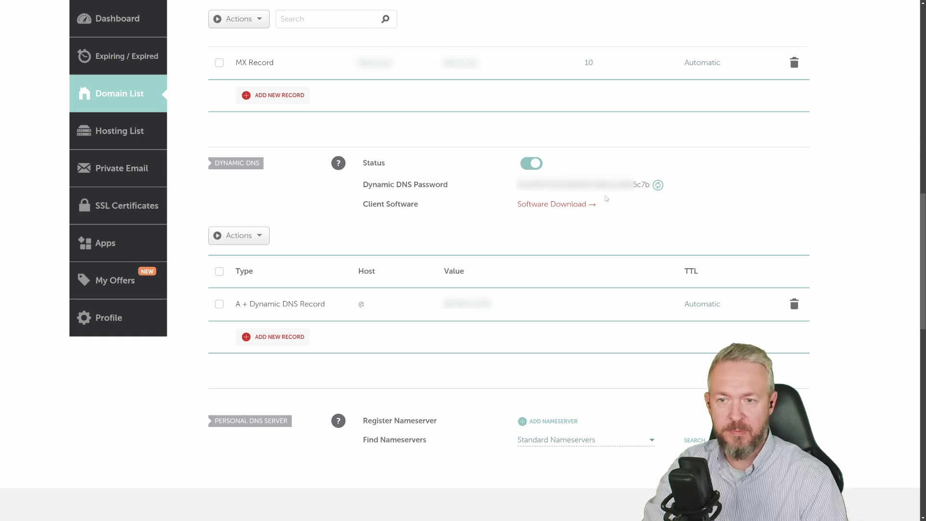
double_click(635, 184)
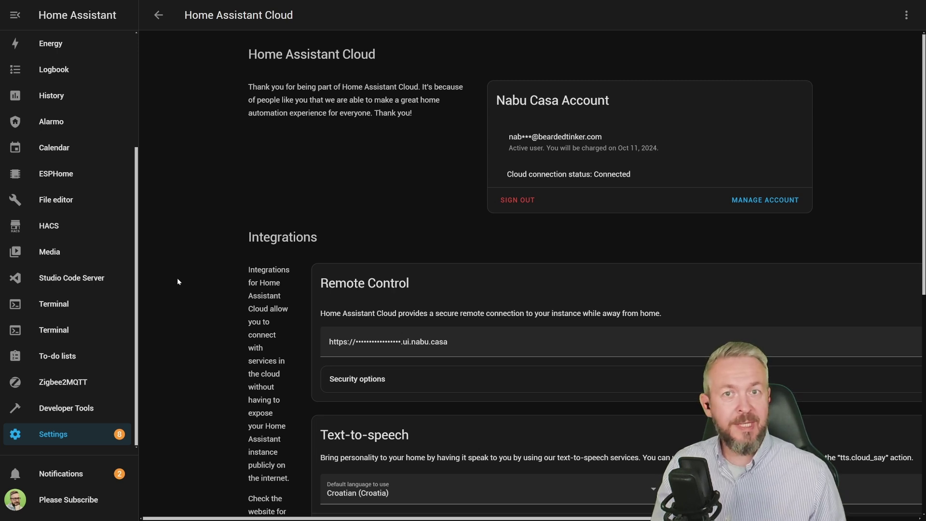
Step: Open configuration.yaml from the Explorer in the Studio Code Server add-on
click(56, 200)
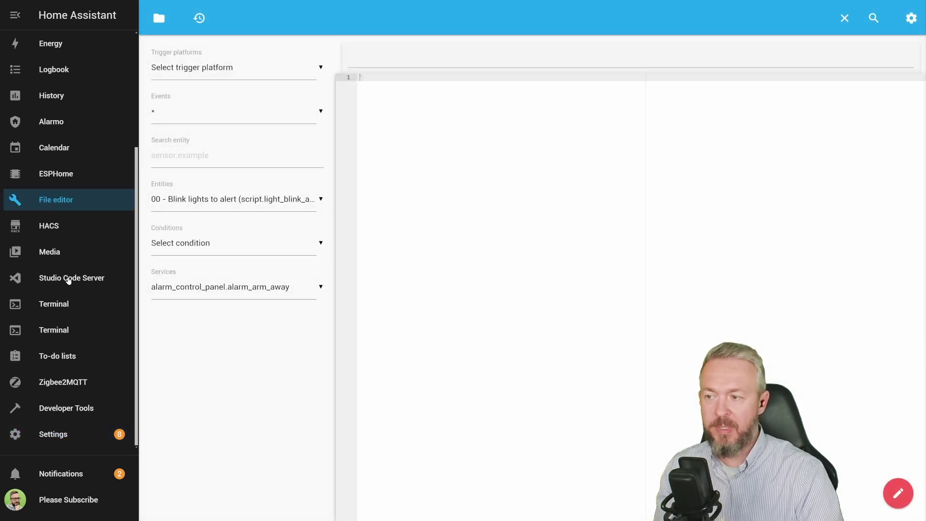
click(68, 278)
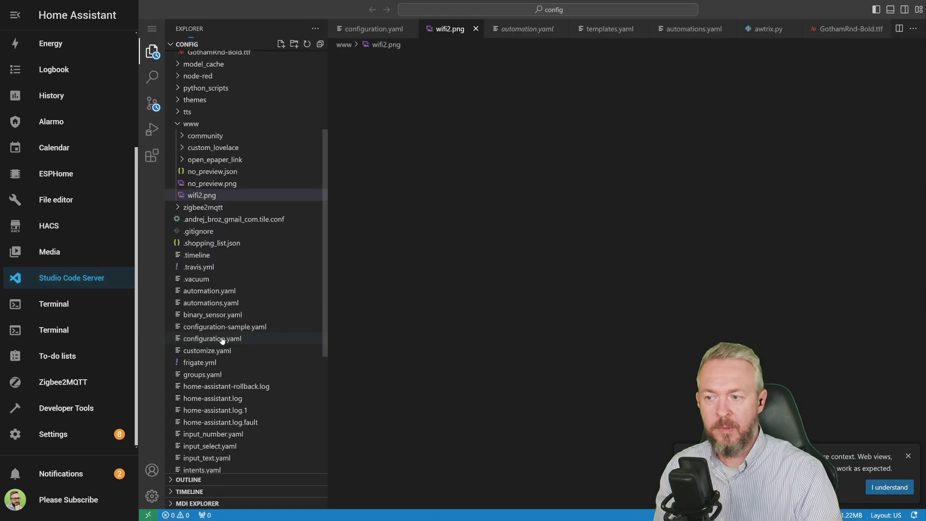
double_click(217, 339)
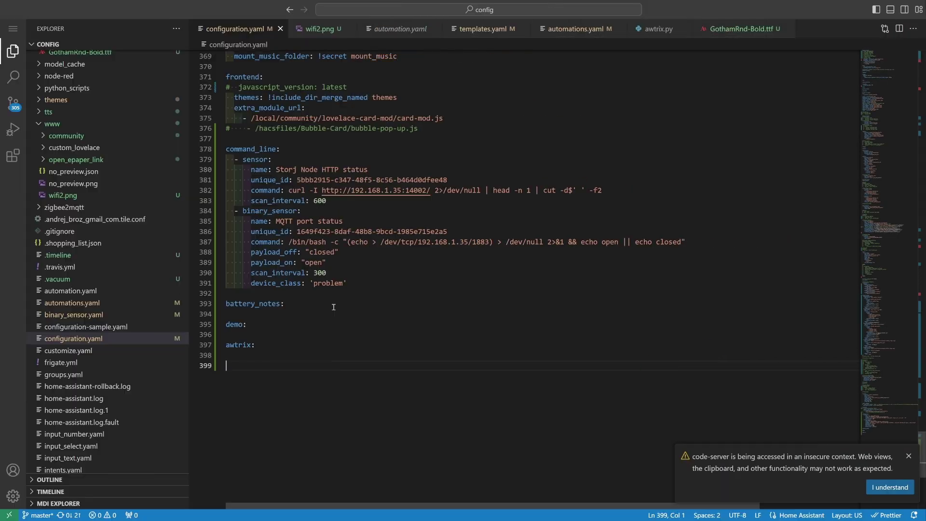
Step: Add namecheapdns: with domain: your_domain.com and a password line referencing !secret namecheapdns
text(namecheapdns)
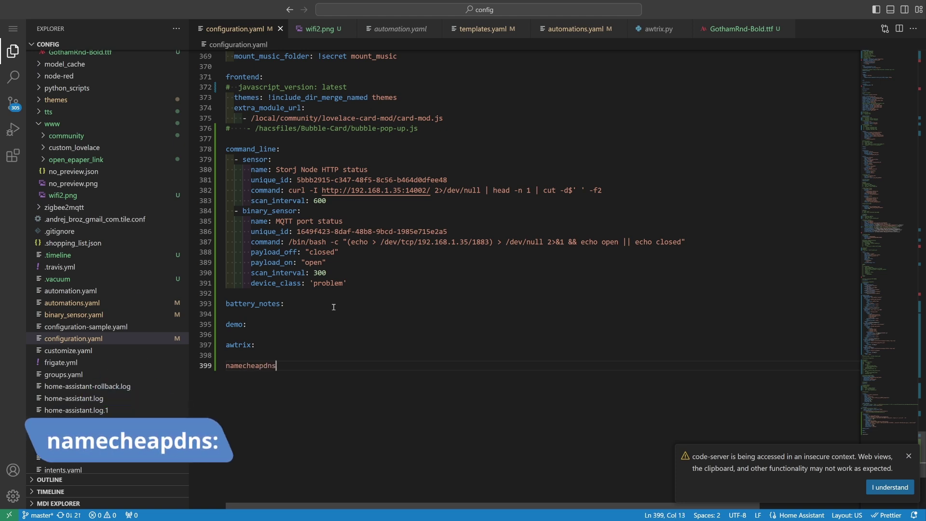
text(:)
key(Return)
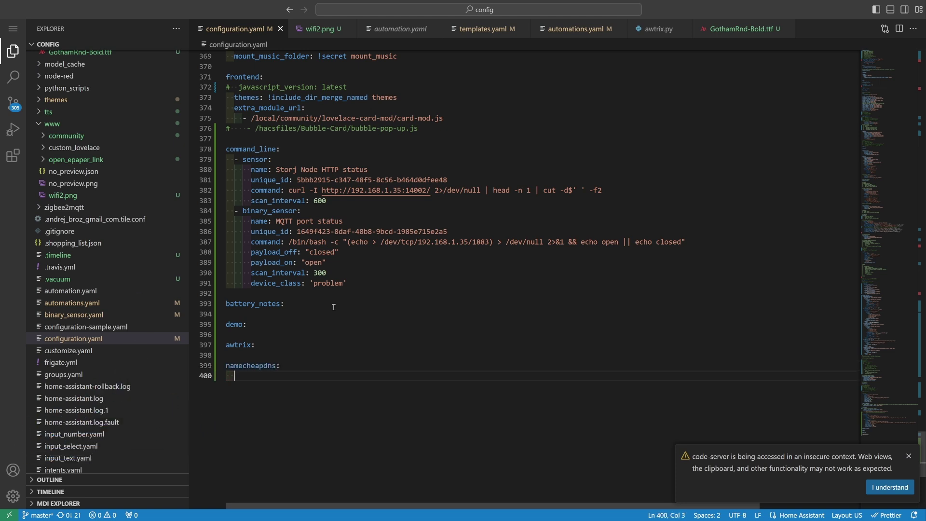
text(domain: your_domain.com)
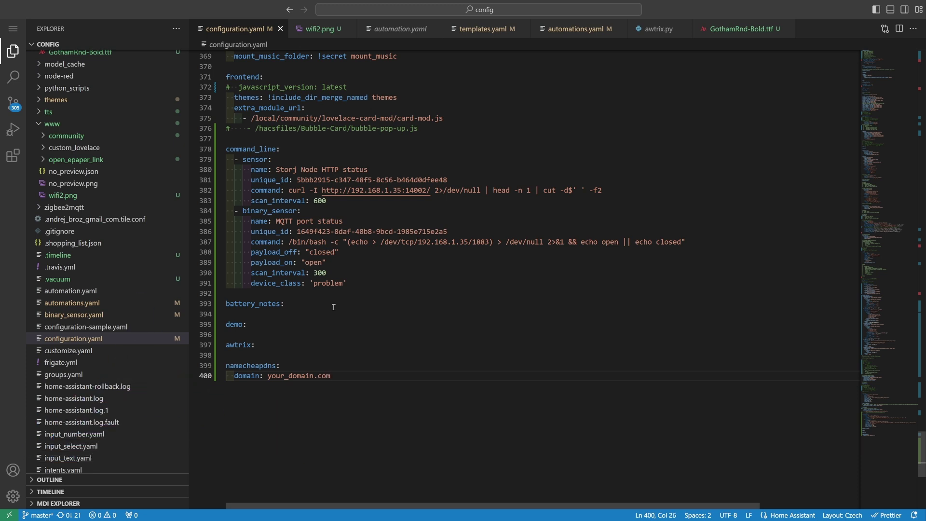
key(Return)
text(password:)
key(ctrl+v)
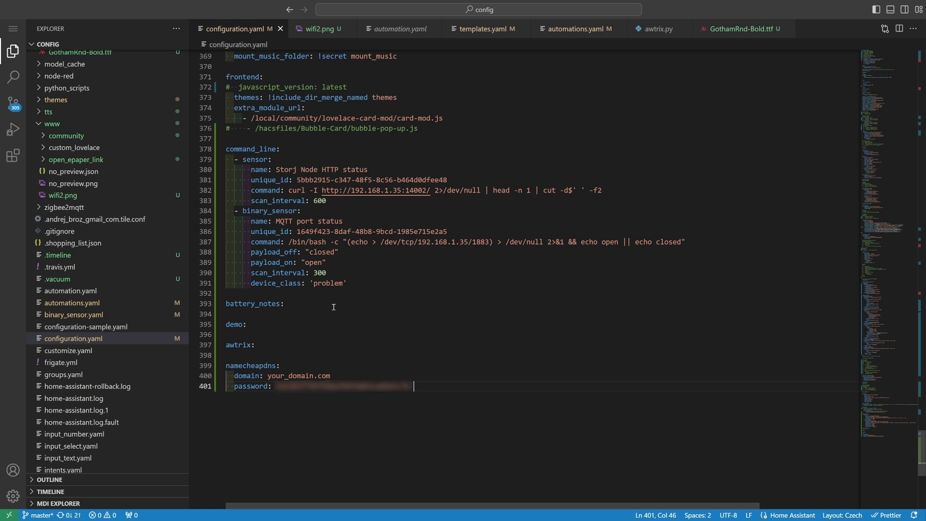
key(ctrl+BackSpace)
text(!)
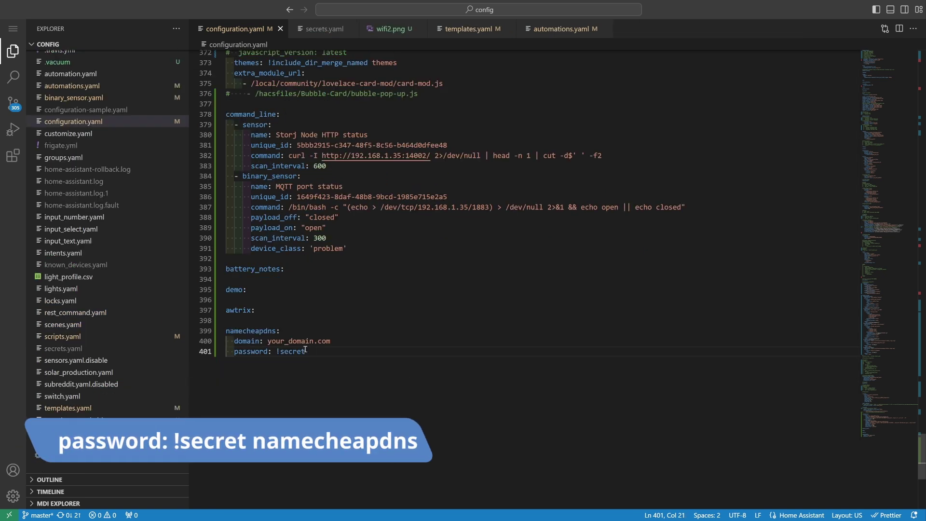
text(namecheapdns)
Step: Copy the name namecheapdns and add a namecheapdns: entry with the Dynamic DNS password to secrets.yaml
drag(359, 351, 309, 353)
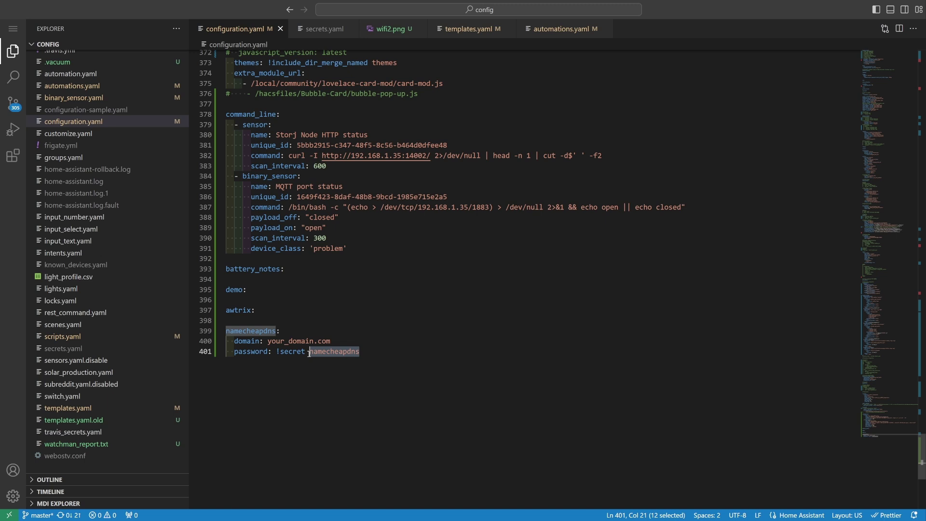
click(317, 30)
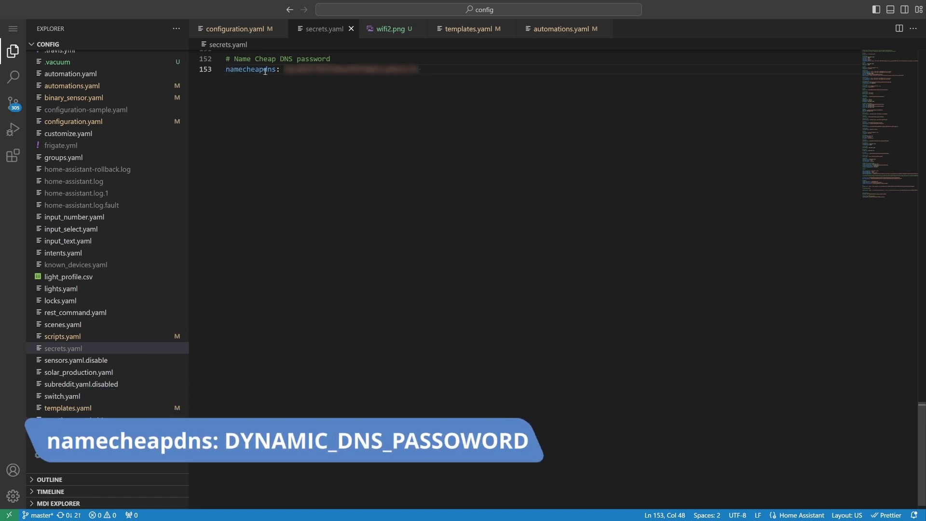
double_click(351, 69)
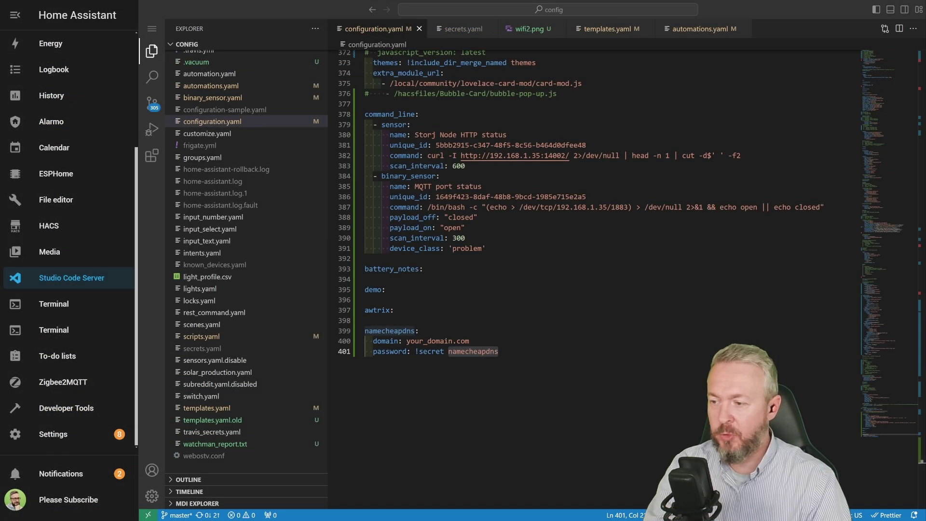
Step: Run Check Configuration in Developer Tools to validate the new YAML
click(66, 408)
click(289, 197)
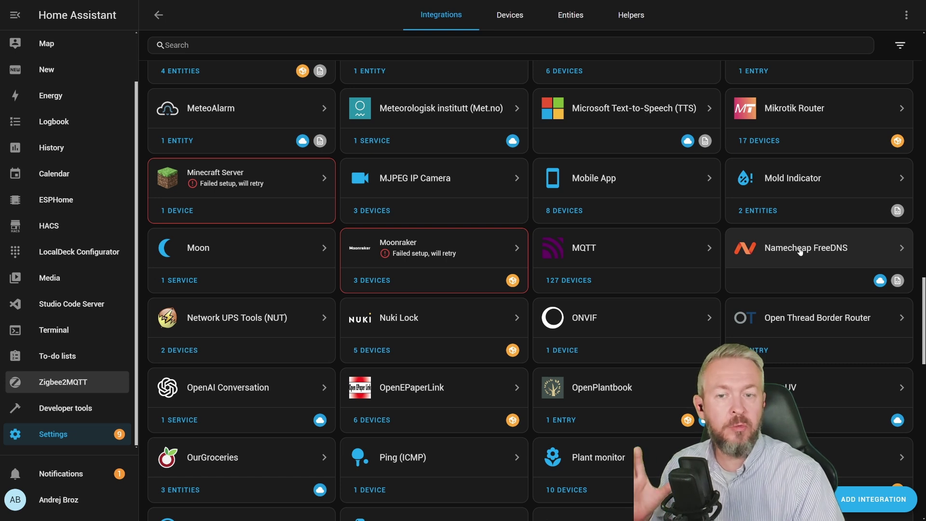
Step: Try adding a Namecheap FreeDNS entry and dismiss the notice that it is configured in YAML only
click(800, 250)
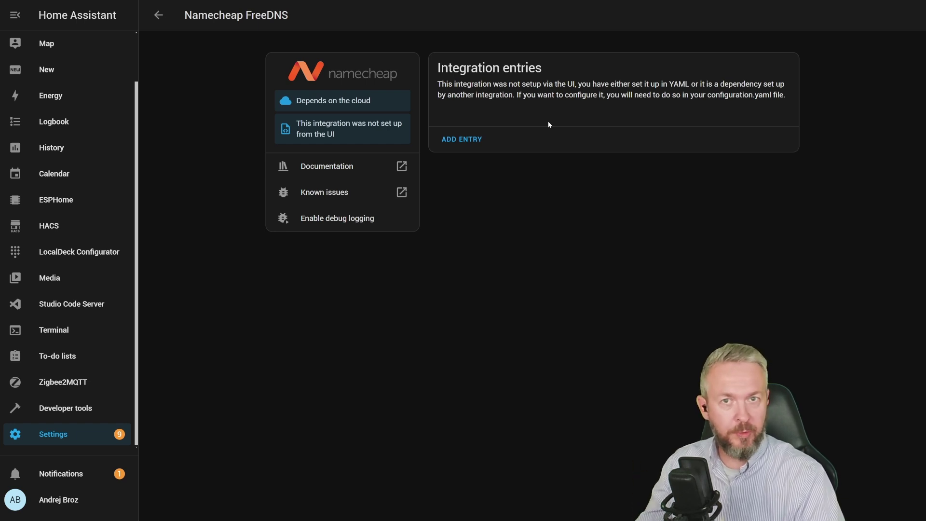
click(465, 142)
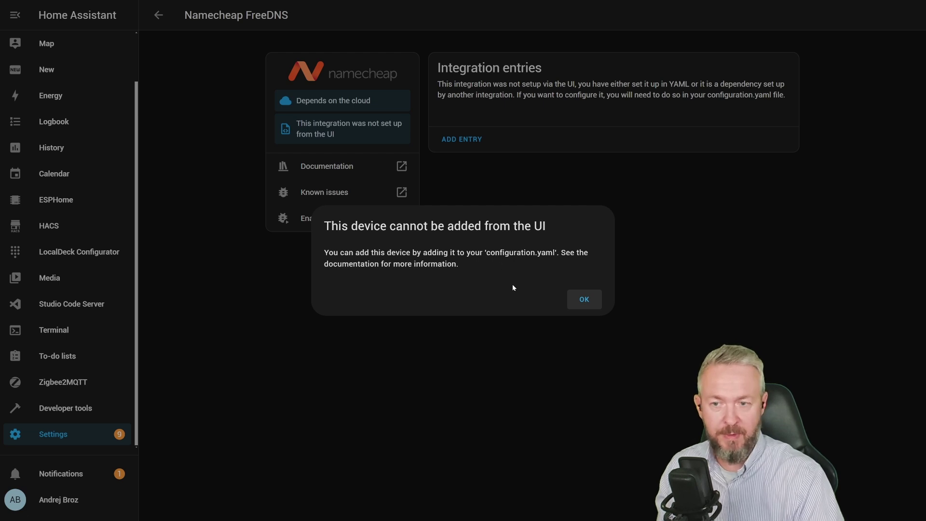
click(582, 299)
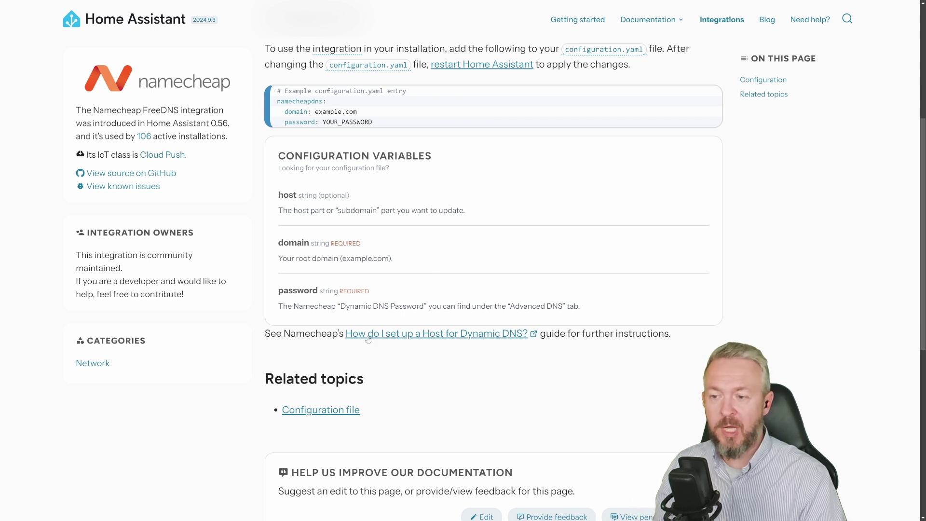
Step: Open Namecheap's knowledgebase guide on setting up a Dynamic DNS host
click(438, 335)
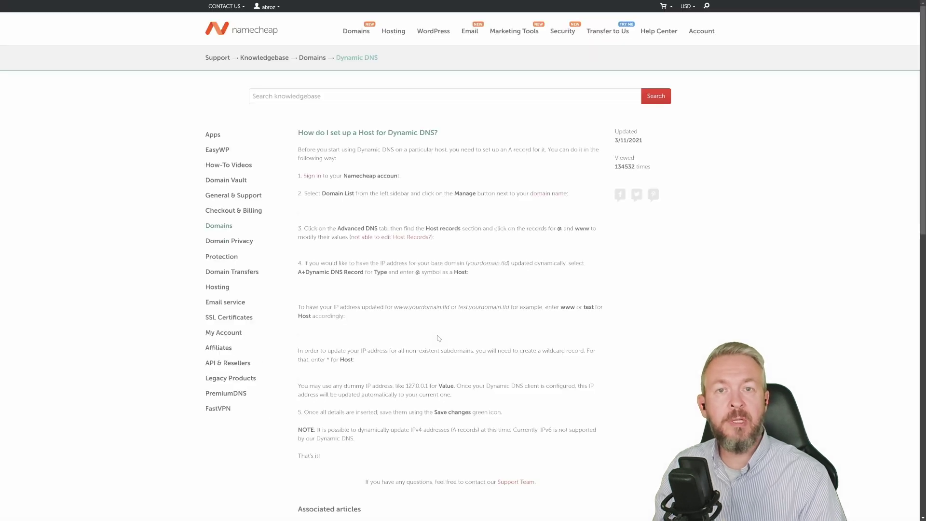